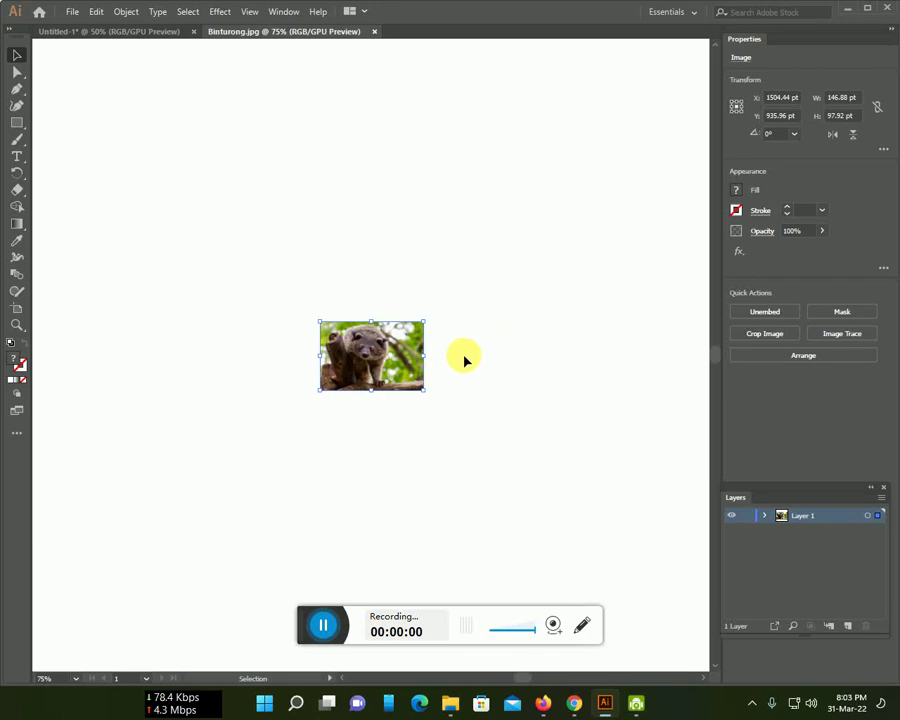
- Drag the binturong photo into the Untitled-1 document and position it on the artboard
drag(378, 368, 310, 327)
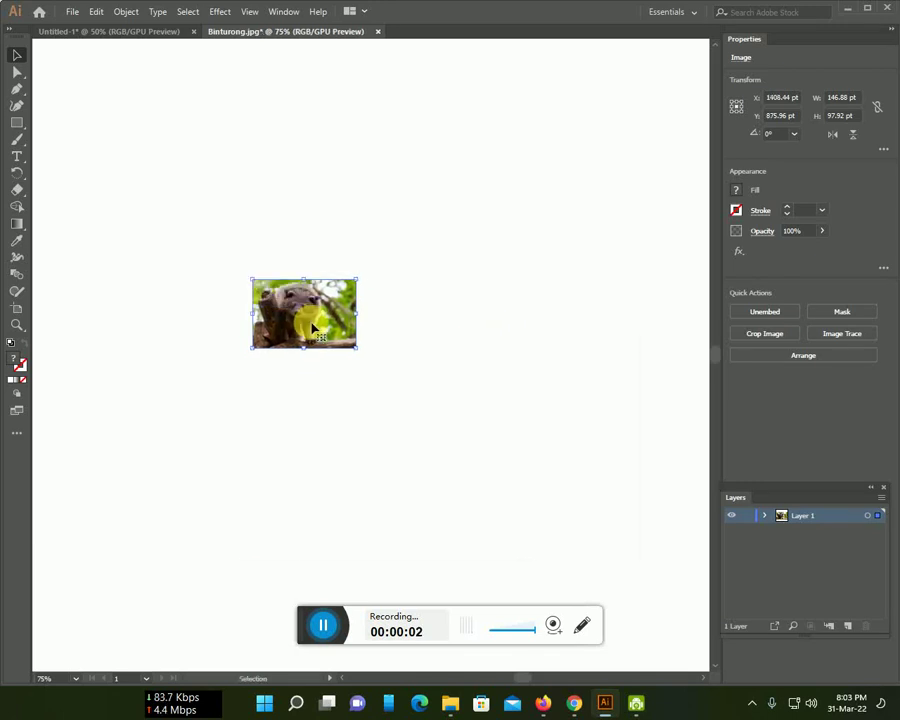
mouse_move(334, 335)
mouse_down()
mouse_move(127, 48)
mouse_move(406, 360)
mouse_move(624, 538)
mouse_up()
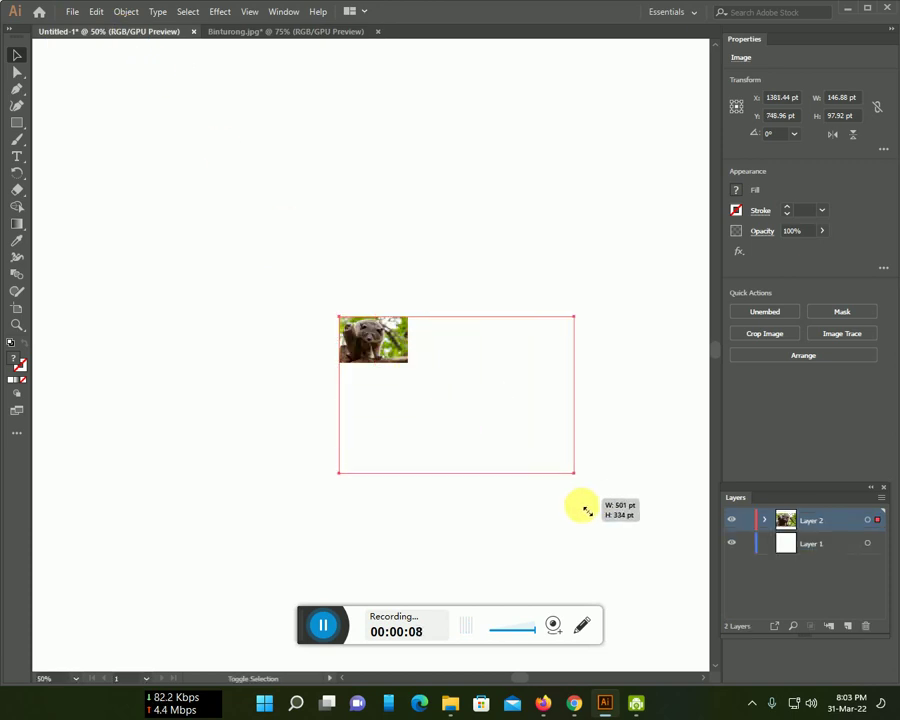
drag(491, 470, 343, 398)
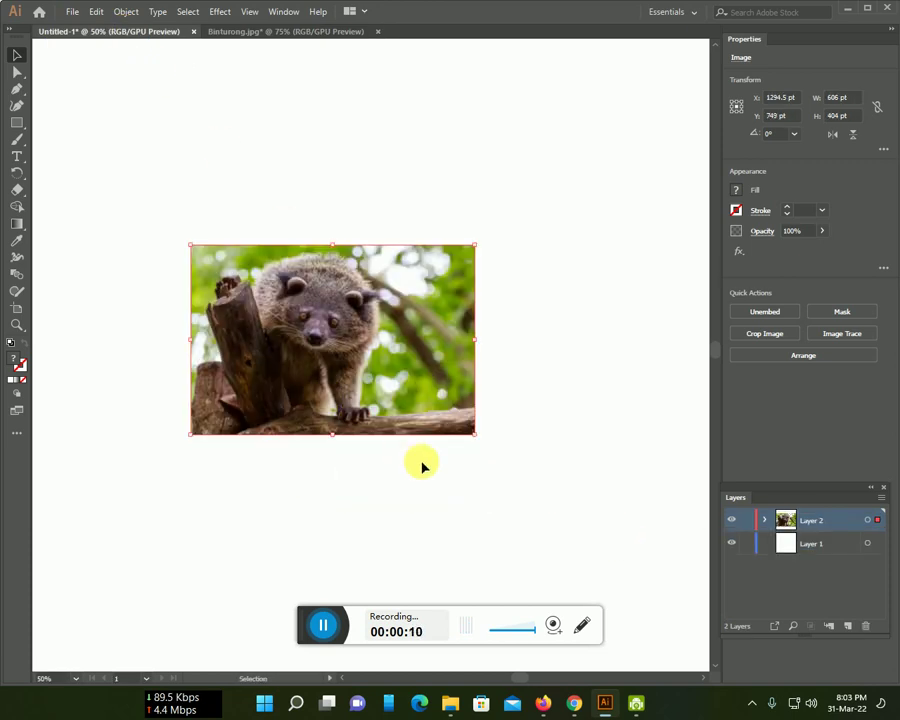
- Enlarge the photo proportionally to about 1261.5 × 841 pt and move it onto Layer 1
drag(481, 441, 652, 553)
drag(448, 445, 331, 372)
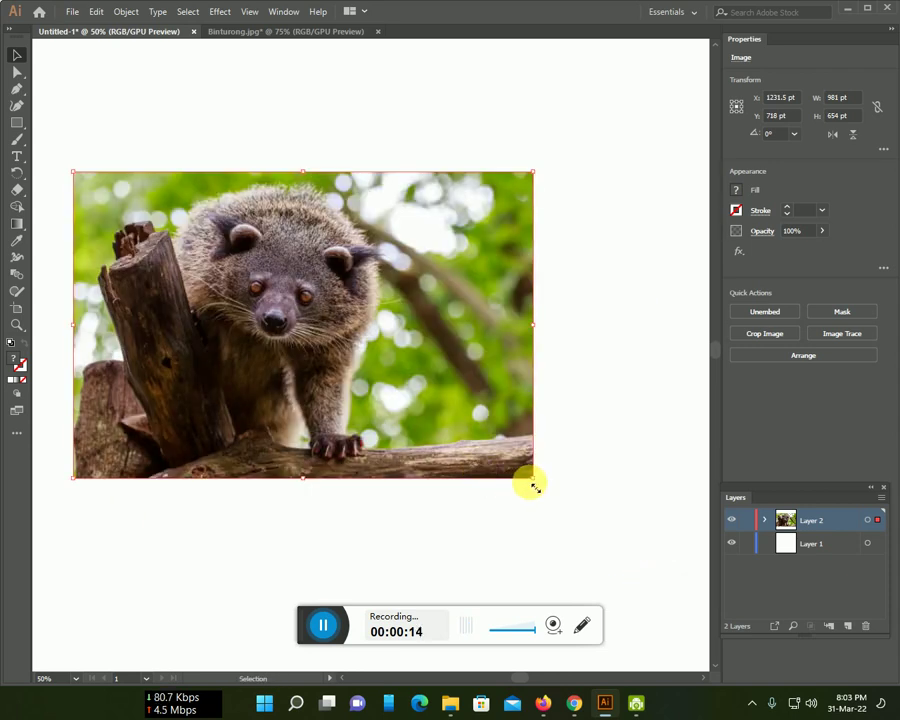
drag(537, 486, 664, 568)
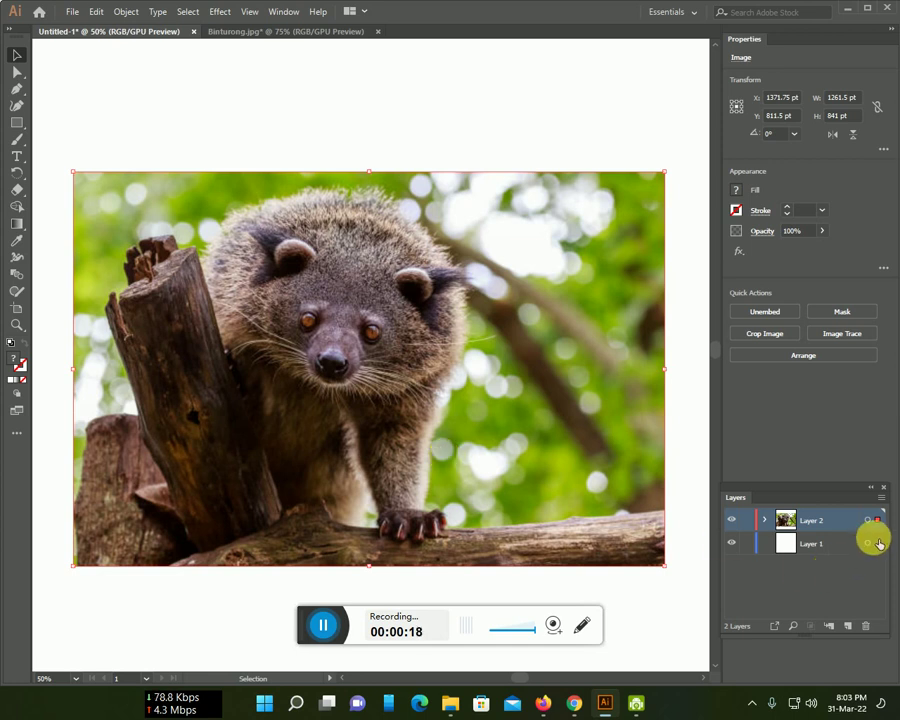
drag(882, 529, 877, 543)
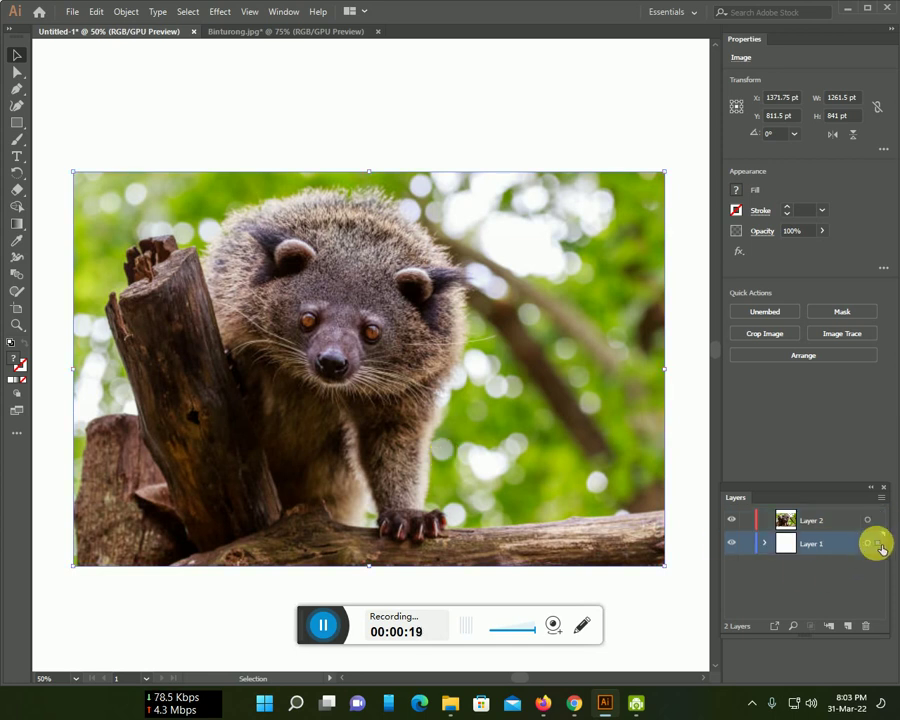
- Lock Layer 1 and set the Paintbrush to a black 3 pt Round stroke
click(746, 542)
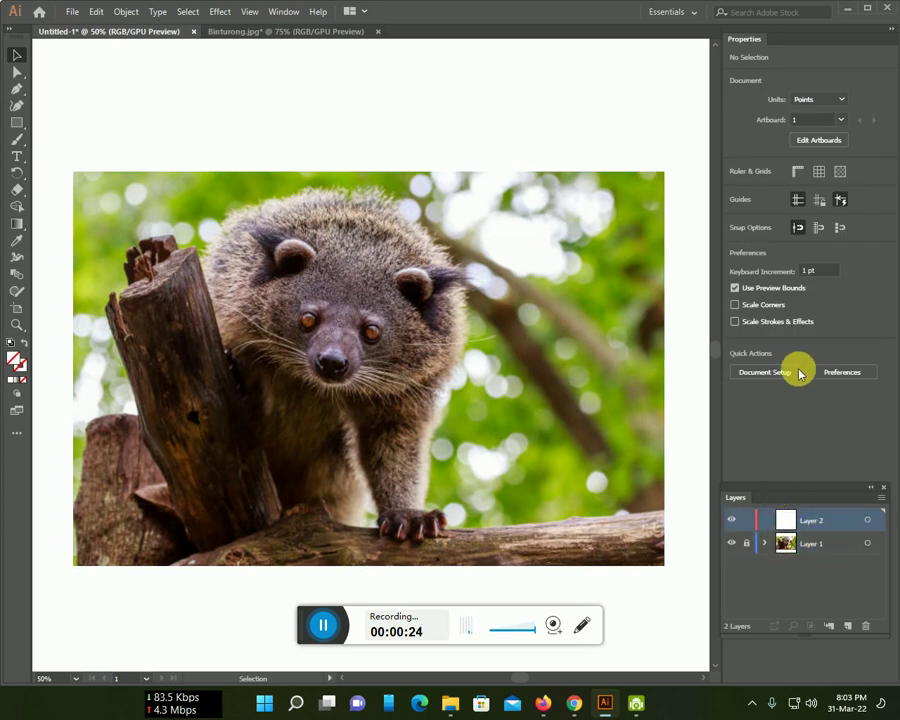
key(b)
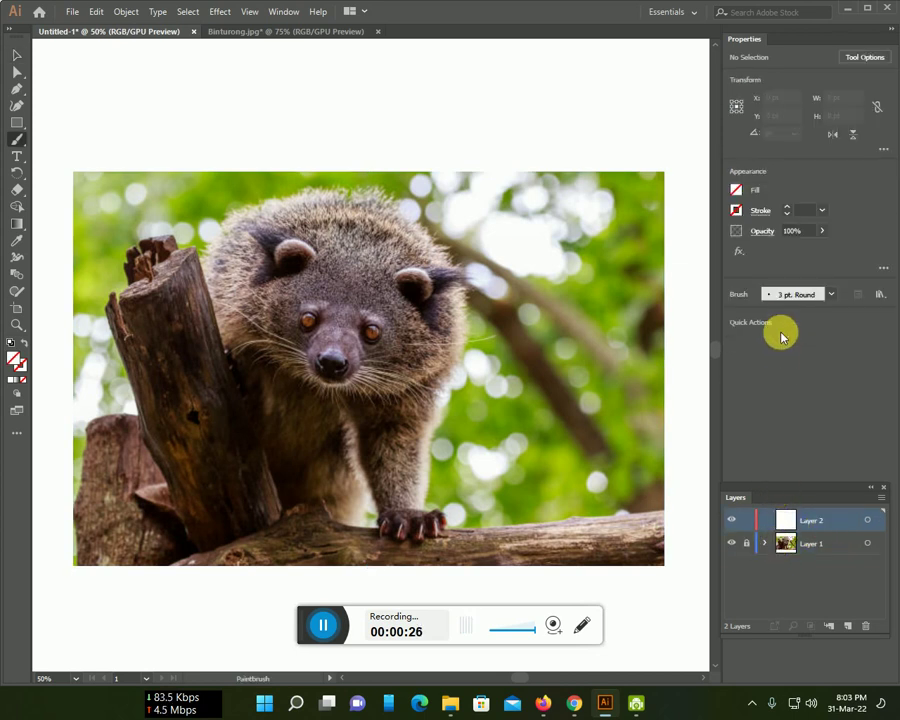
click(737, 210)
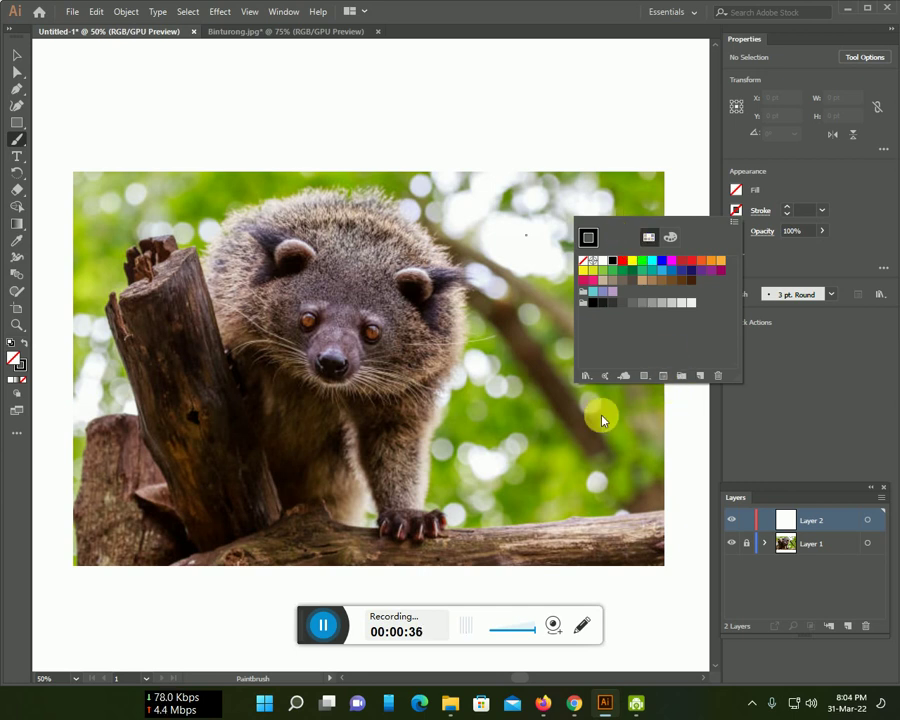
click(534, 384)
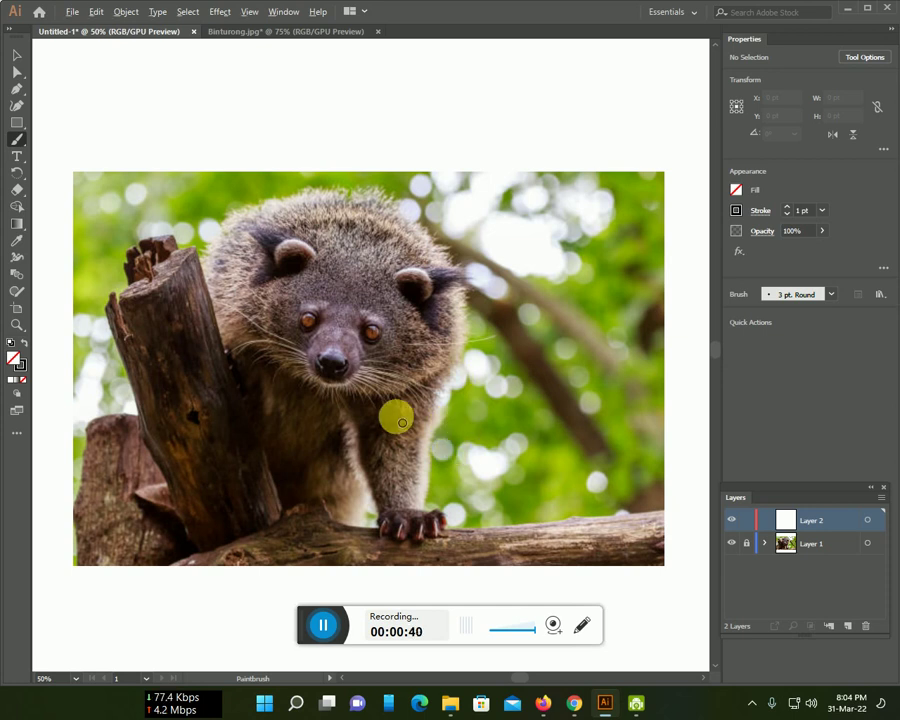
- Zoom to 100% and trace both sides of the binturong's jaw
scroll(392, 416, up, 1)
scroll(388, 420, up, 1)
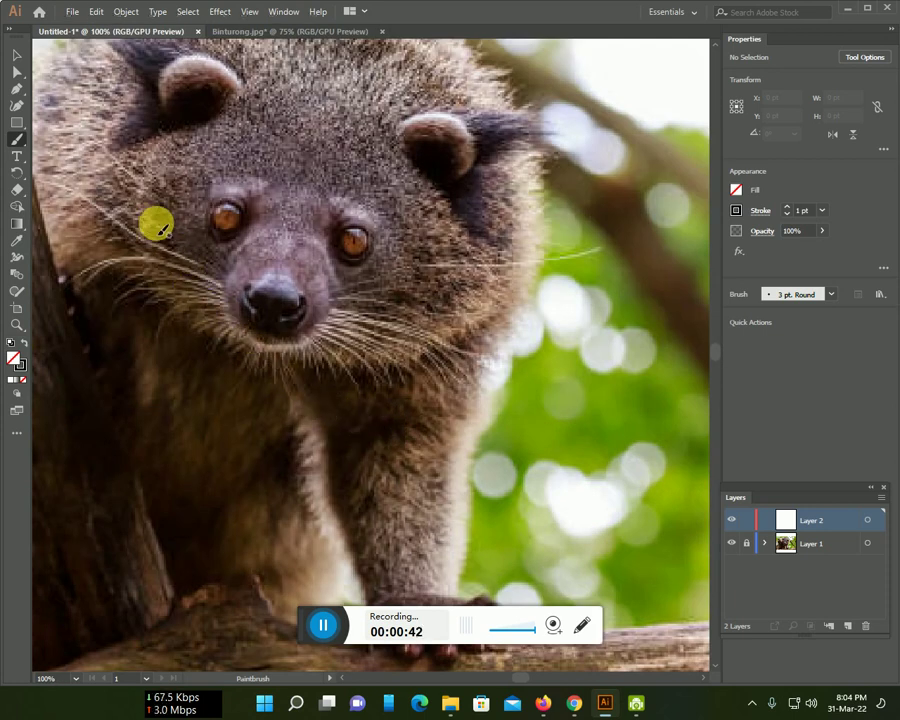
mouse_move(123, 206)
mouse_down()
mouse_move(271, 361)
mouse_move(302, 366)
mouse_up()
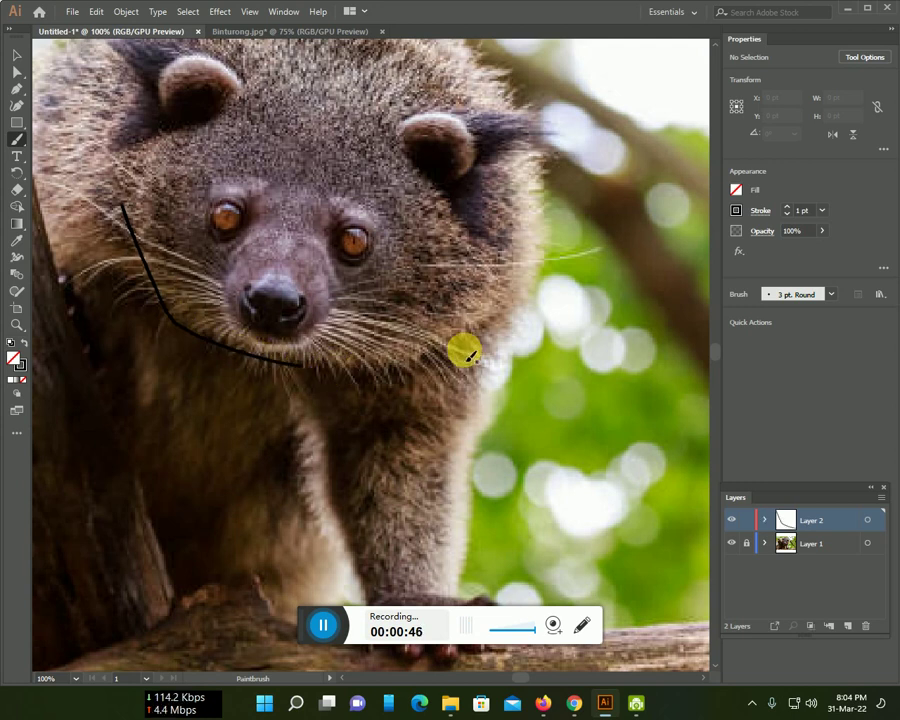
mouse_move(520, 266)
mouse_down()
mouse_move(482, 306)
mouse_move(414, 350)
mouse_move(322, 362)
mouse_up()
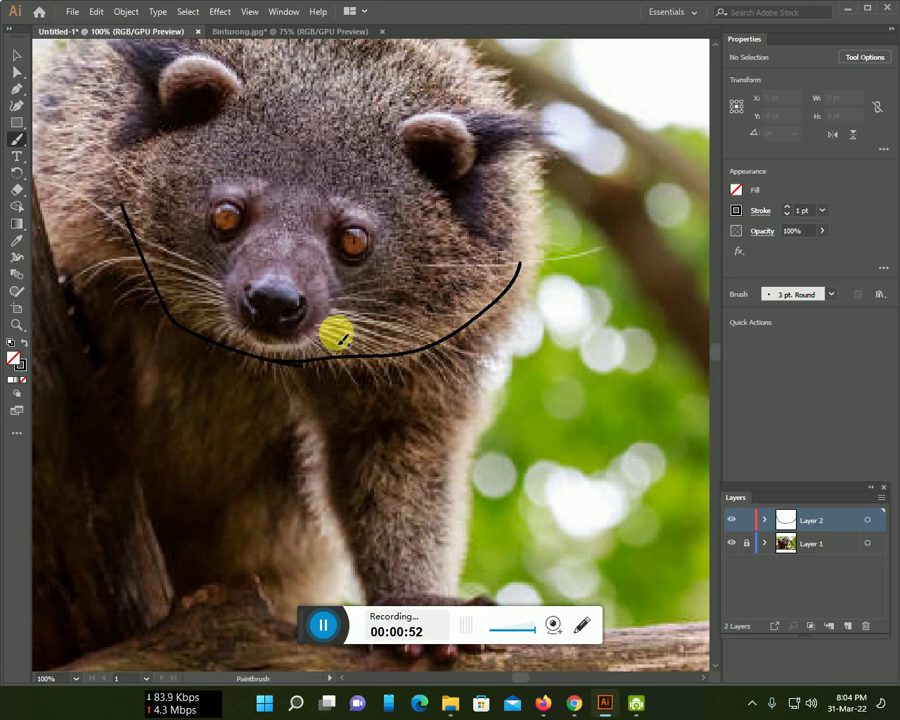
- Trace the chin and cheek whiskers, then the right edge of the head and body
mouse_move(332, 354)
mouse_down()
mouse_move(352, 380)
mouse_move(358, 362)
mouse_move(372, 382)
mouse_up()
drag(322, 333, 424, 375)
drag(320, 313, 462, 374)
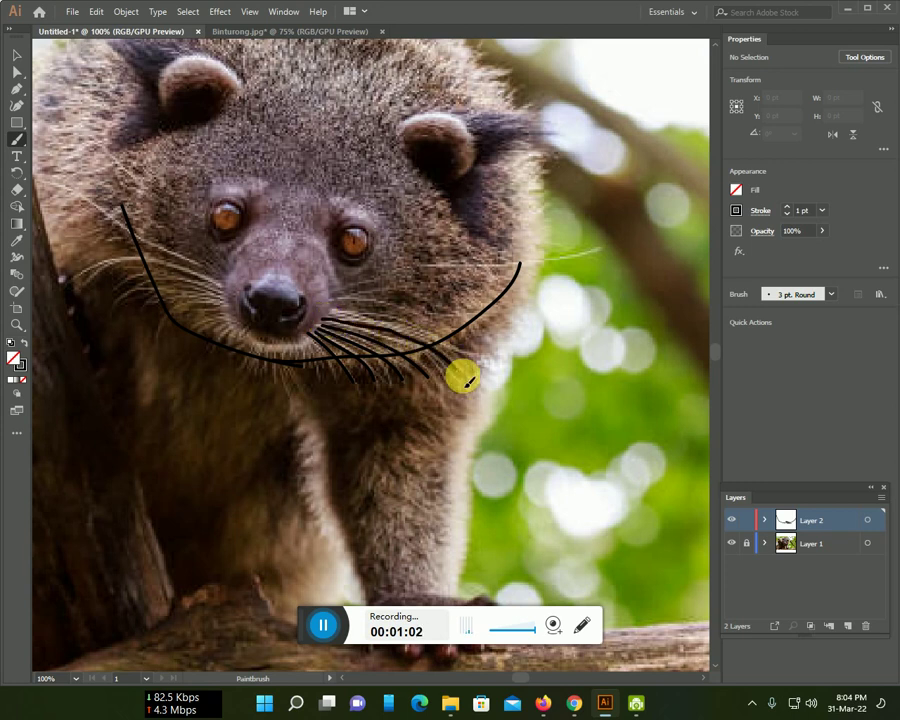
mouse_move(325, 303)
mouse_down()
mouse_move(400, 317)
mouse_move(497, 364)
mouse_up()
drag(340, 288, 621, 244)
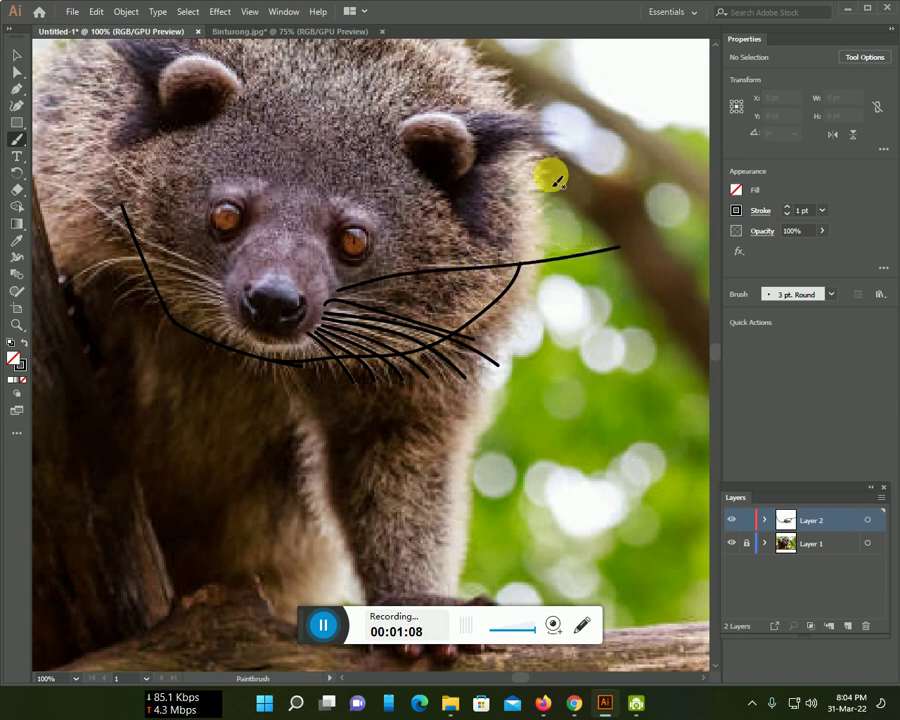
drag(542, 152, 550, 222)
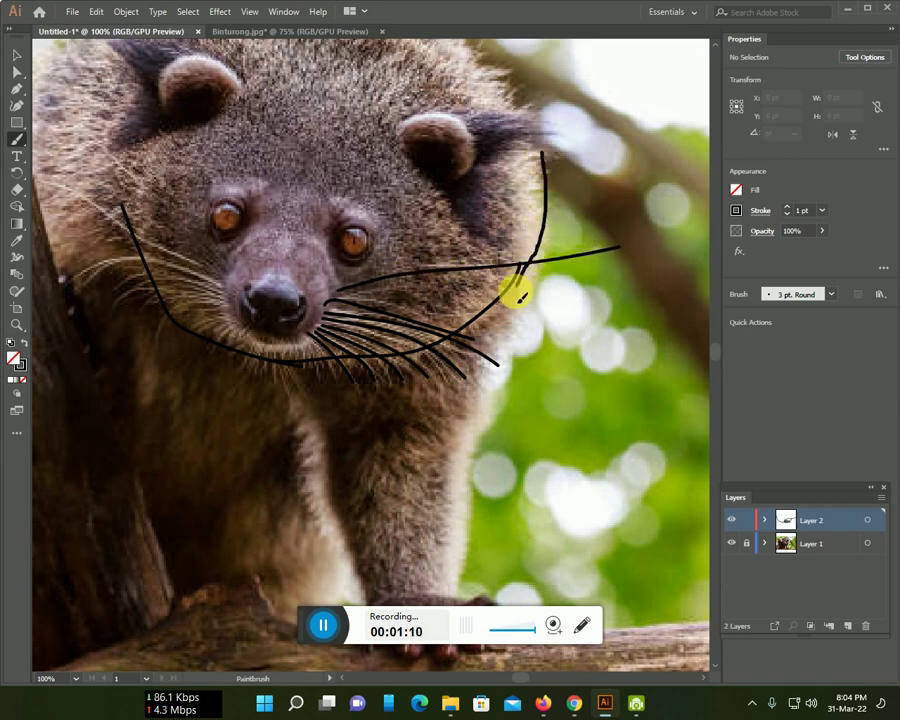
mouse_move(497, 411)
mouse_down()
mouse_move(468, 466)
mouse_move(470, 541)
mouse_up()
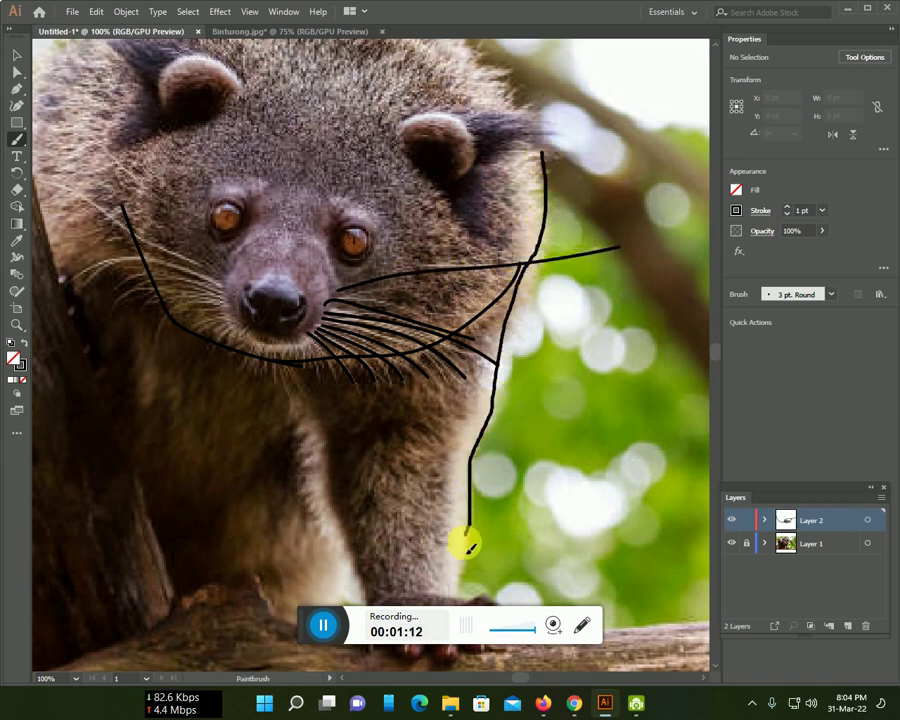
- Outline the right ear and the top of the head running leftward
scroll(484, 545, up, 3)
scroll(492, 470, up, 2)
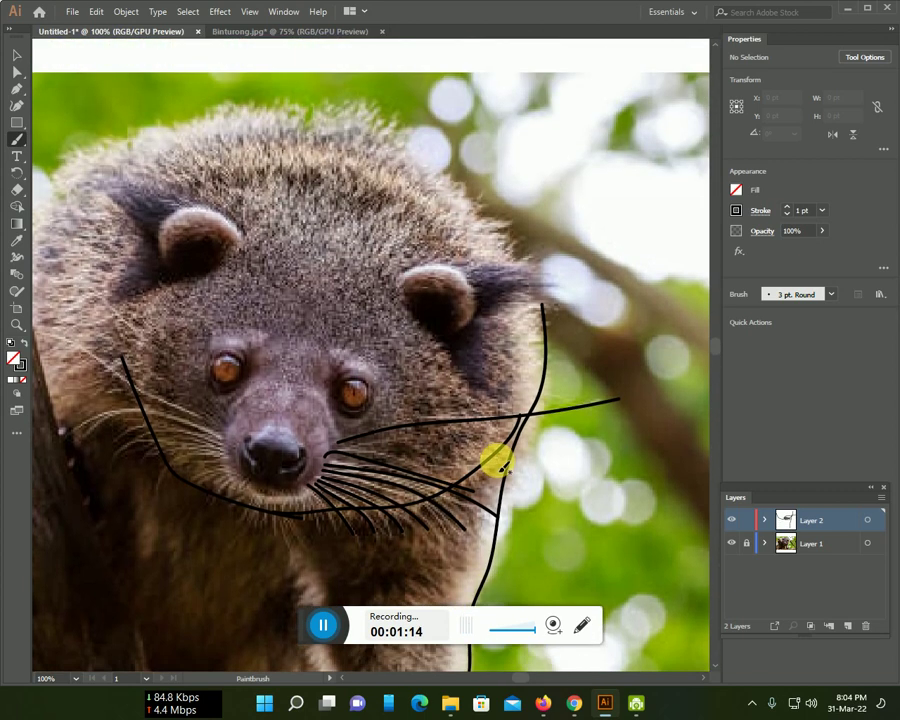
mouse_move(407, 293)
mouse_down()
mouse_move(466, 293)
mouse_move(516, 268)
mouse_move(480, 320)
mouse_up()
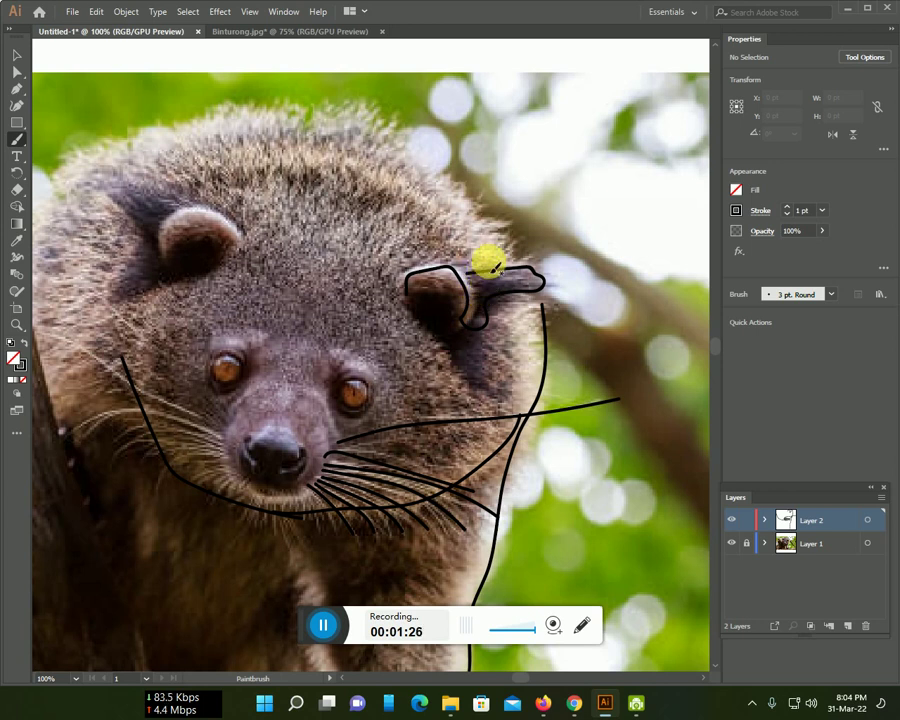
drag(464, 269, 540, 278)
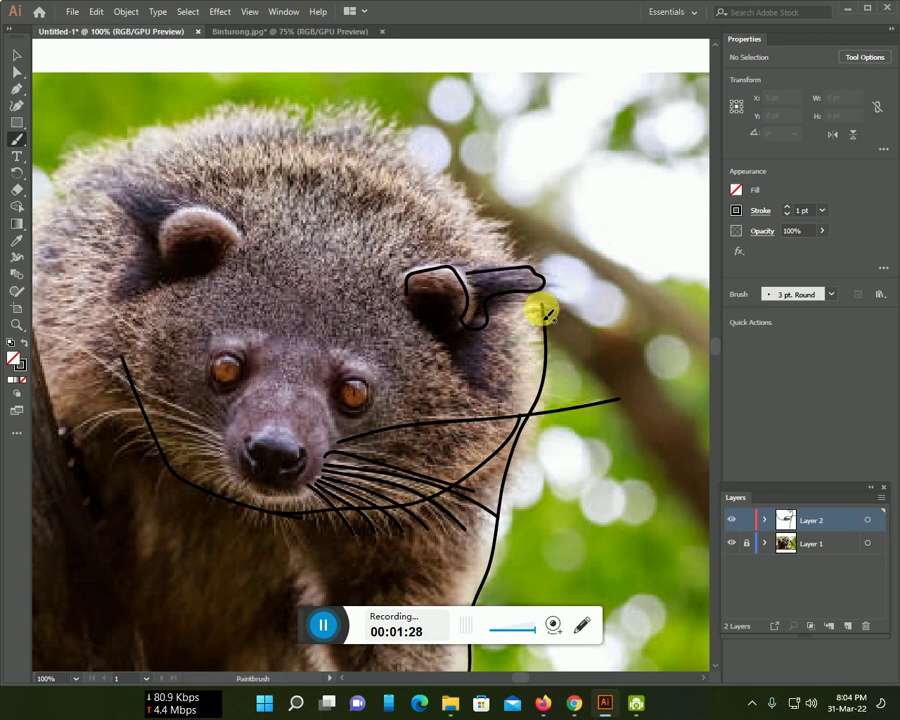
drag(533, 273, 457, 185)
mouse_move(401, 131)
mouse_down()
mouse_move(346, 97)
mouse_move(237, 104)
mouse_move(75, 155)
mouse_up()
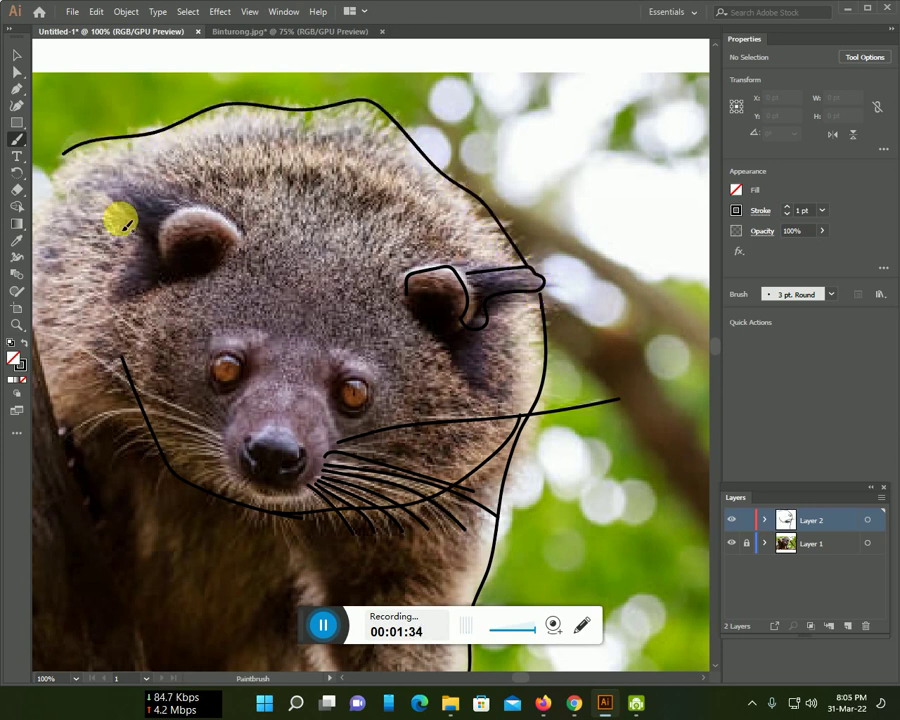
- Outline the left ear's edge, top and right side
scroll(120, 214, left, 2)
scroll(192, 202, left, 5)
scroll(192, 202, down, 3)
mouse_move(388, 178)
mouse_down()
mouse_move(387, 142)
mouse_move(416, 127)
mouse_up()
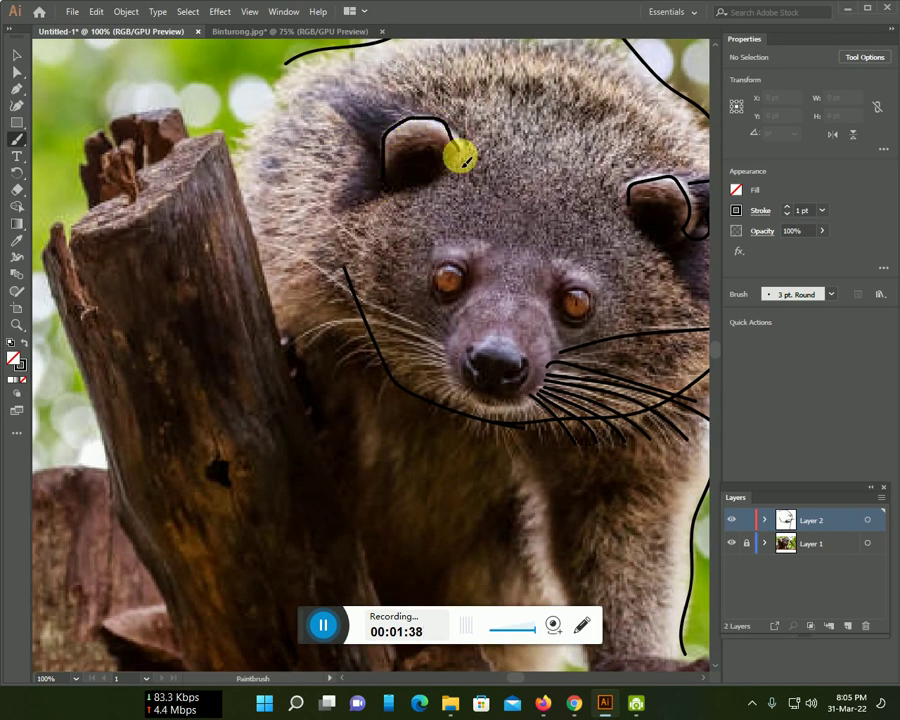
mouse_move(454, 160)
mouse_down()
mouse_move(362, 143)
mouse_move(361, 179)
mouse_move(385, 187)
mouse_up()
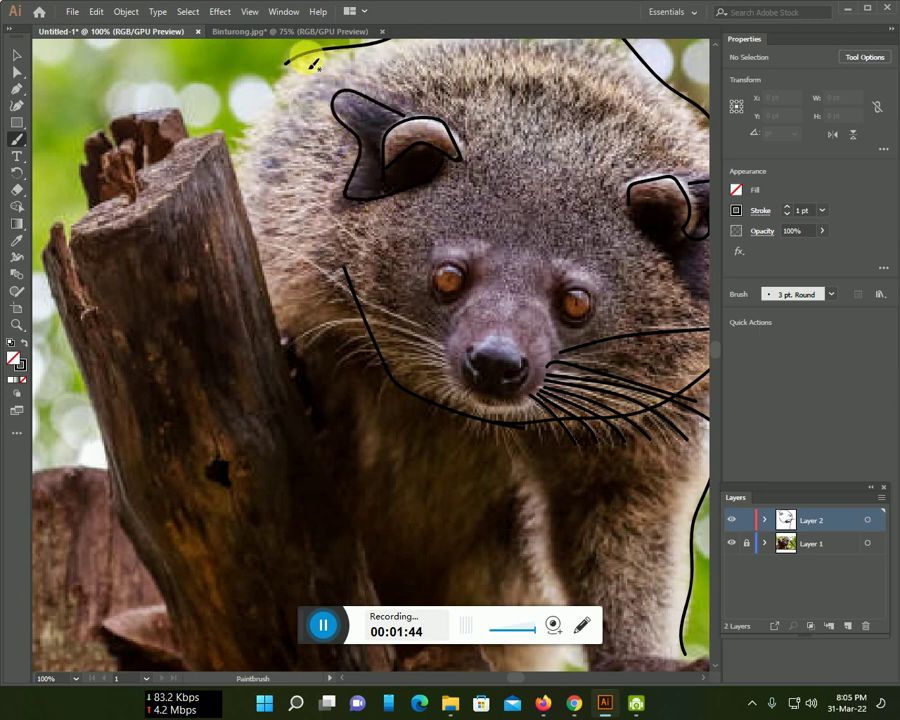
- Trace the right edge of the tree trunk and the stump's top edge
scroll(260, 220, down, 1)
scroll(300, 340, down, 1)
scroll(395, 517, up, 1)
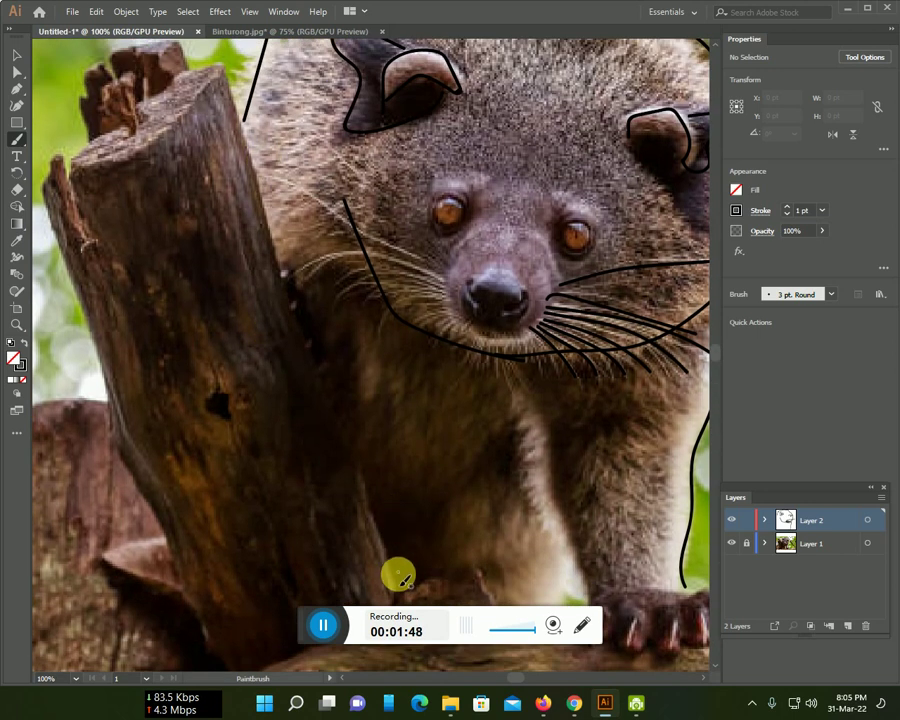
mouse_move(405, 597)
mouse_down()
mouse_move(287, 288)
mouse_move(230, 79)
mouse_move(176, 72)
mouse_up()
scroll(176, 72, up, 2)
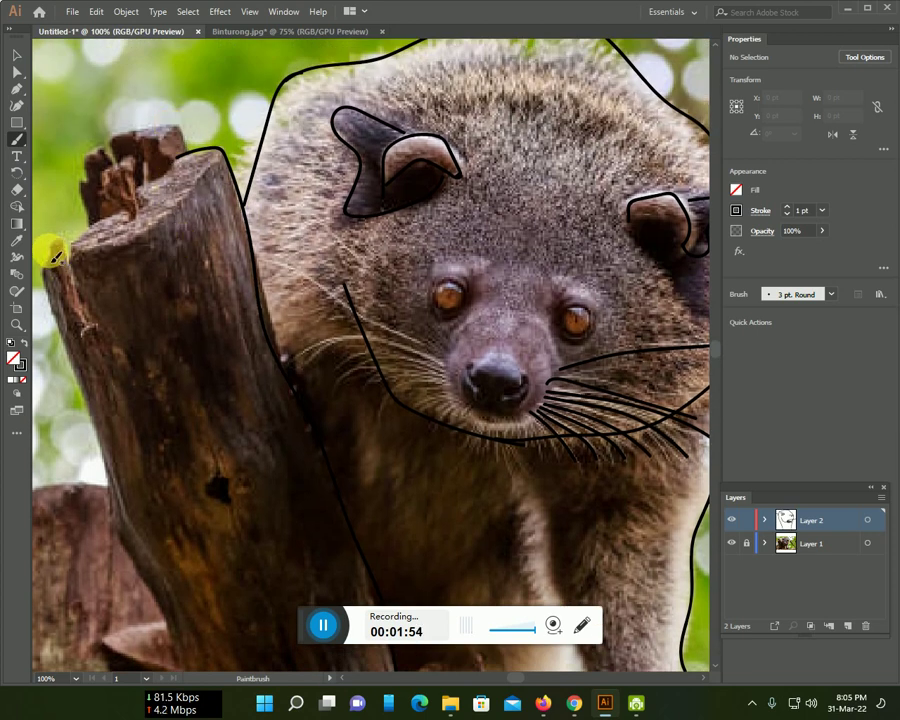
mouse_move(47, 245)
mouse_down()
mouse_move(110, 237)
mouse_move(177, 195)
mouse_move(193, 170)
mouse_up()
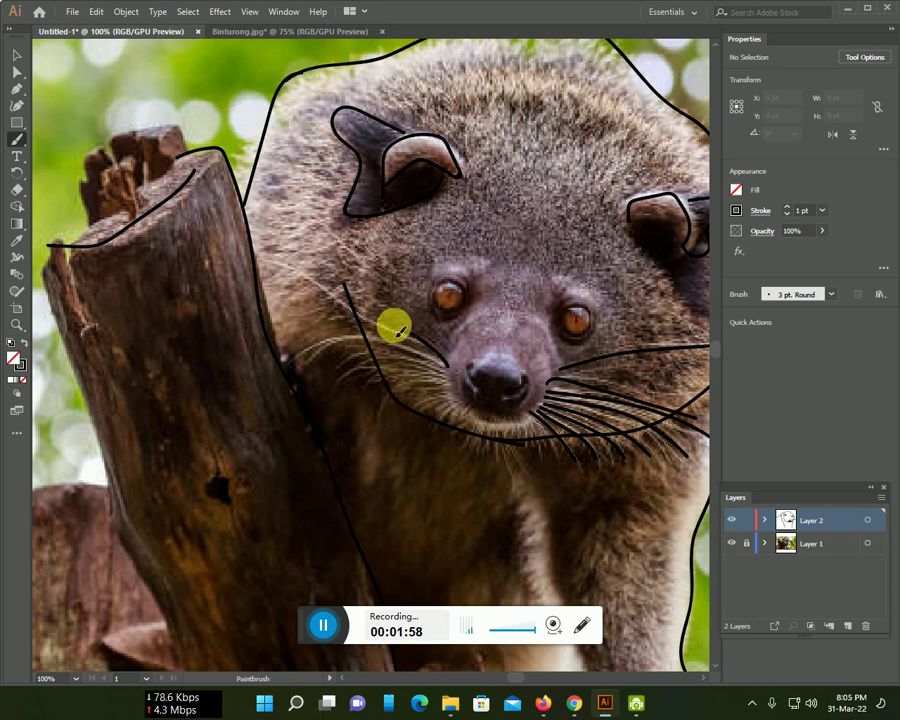
- Trace the left cheek line, a left-side whisker, chin fur and the top of the nose
drag(287, 258, 447, 365)
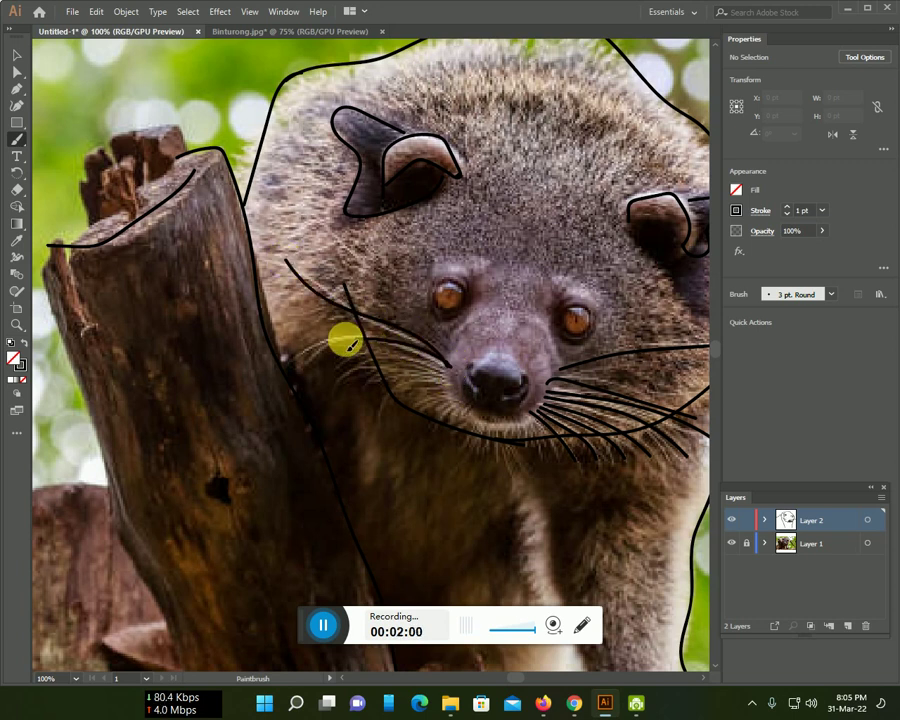
drag(297, 347, 450, 372)
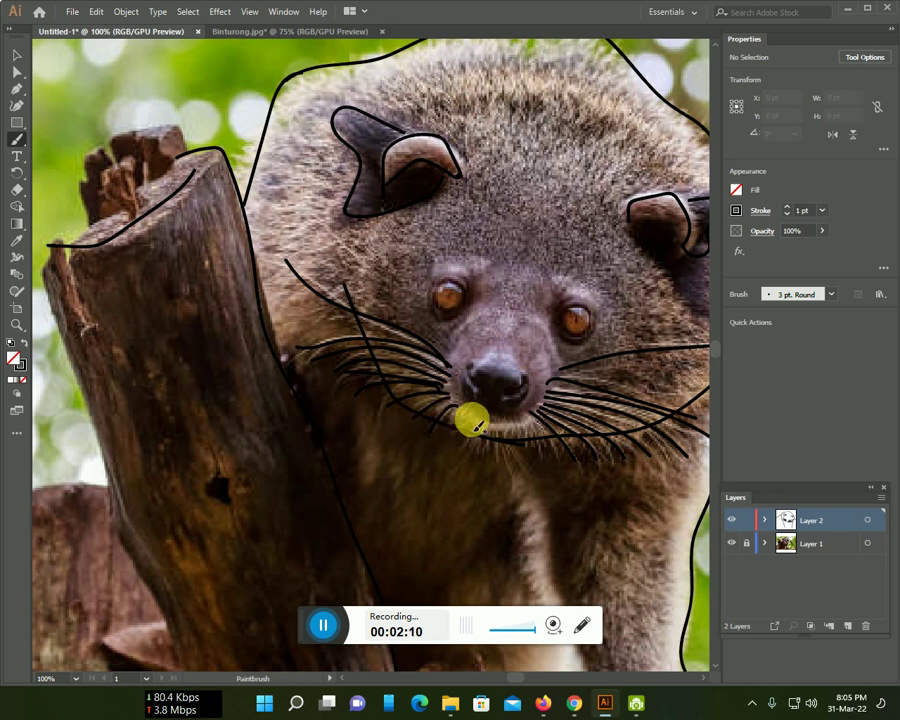
drag(478, 432, 488, 460)
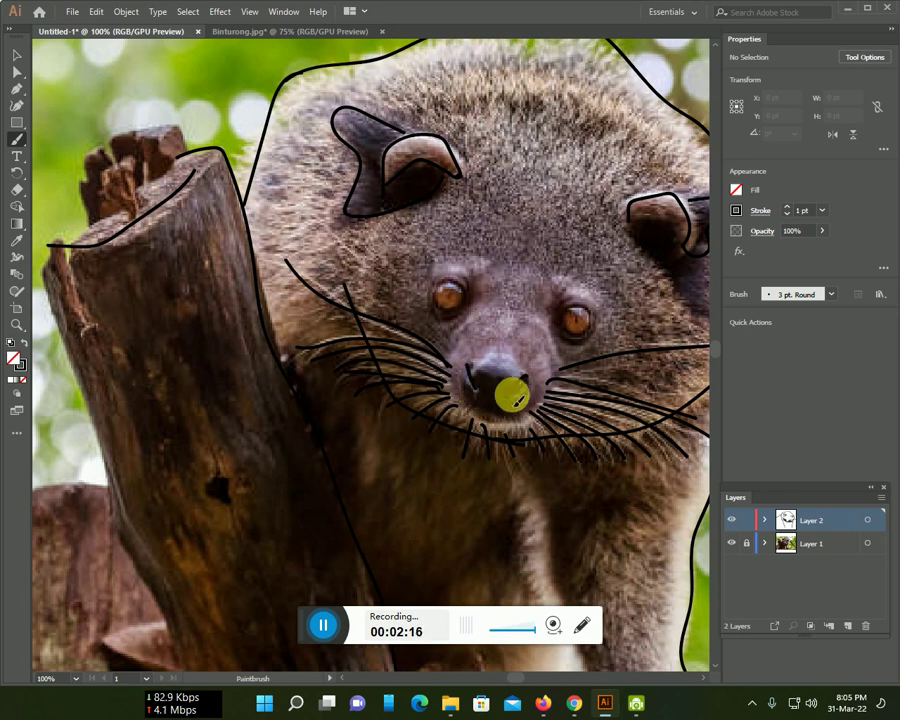
mouse_move(474, 368)
mouse_down()
mouse_move(510, 350)
mouse_move(522, 380)
mouse_up()
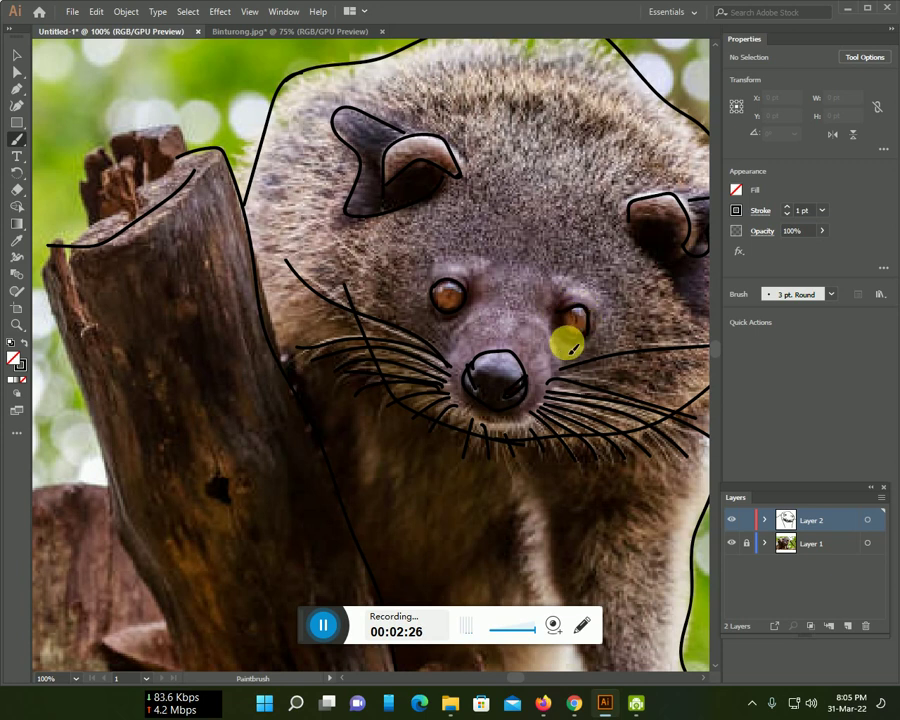
scroll(455, 300, up, 1)
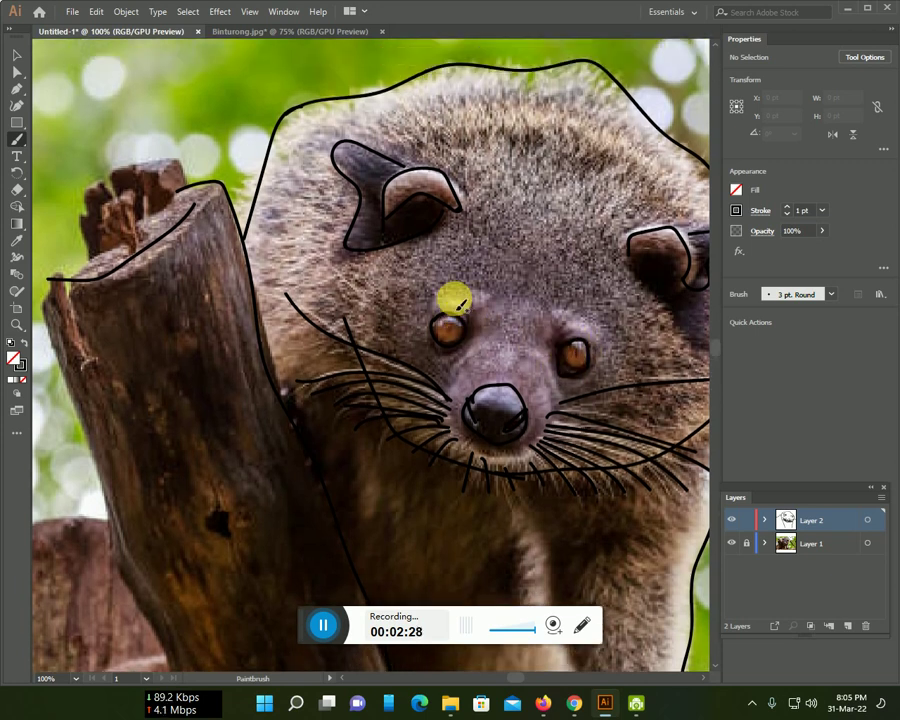
- Circle the left and right eyes with brush strokes
drag(430, 310, 428, 318)
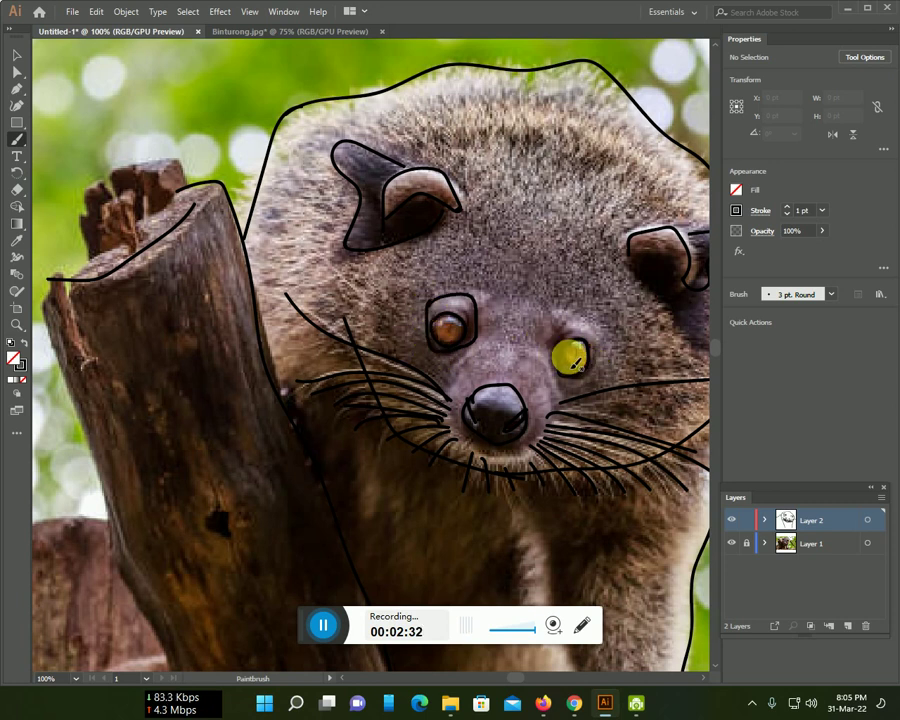
drag(566, 357, 557, 352)
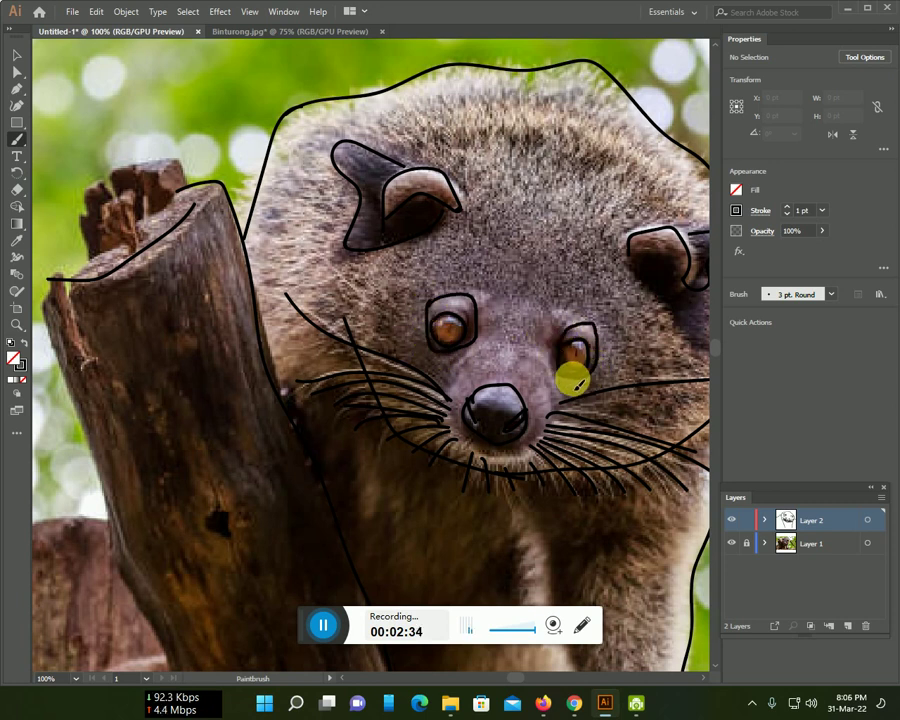
scroll(555, 350, up, 1)
scroll(558, 350, down, 2)
scroll(575, 380, down, 3)
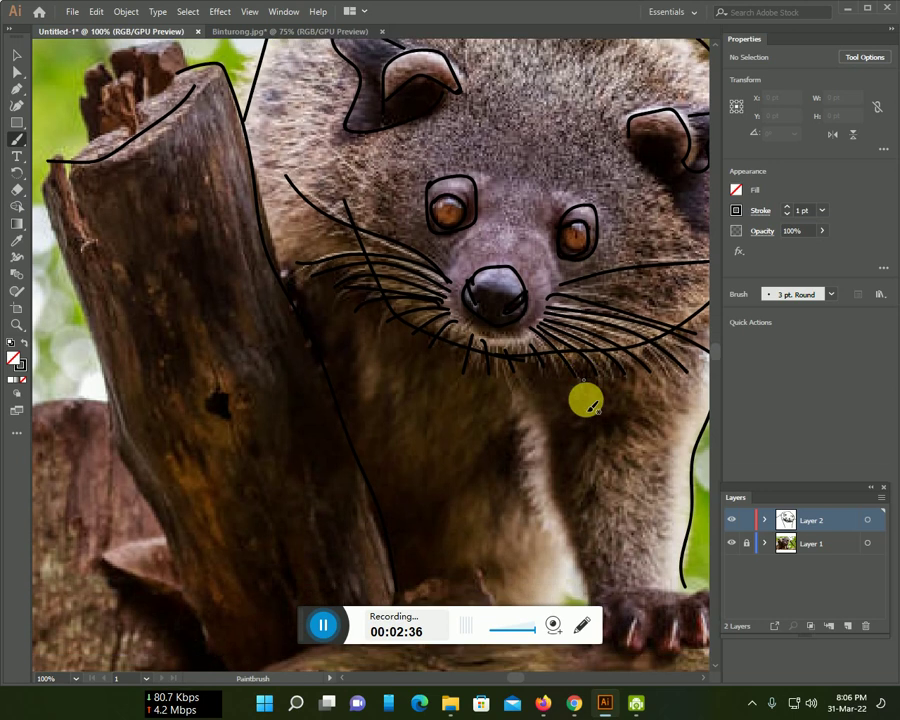
scroll(600, 430, down, 5)
- Pan to the lower body and trace the chest line below the chin
mouse_move(683, 440)
mouse_down()
mouse_move(600, 415)
mouse_move(597, 432)
mouse_move(549, 456)
mouse_move(498, 426)
mouse_move(482, 346)
mouse_move(408, 171)
mouse_up()
scroll(456, 350, up, 1)
scroll(470, 378, up, 2)
drag(379, 355, 492, 368)
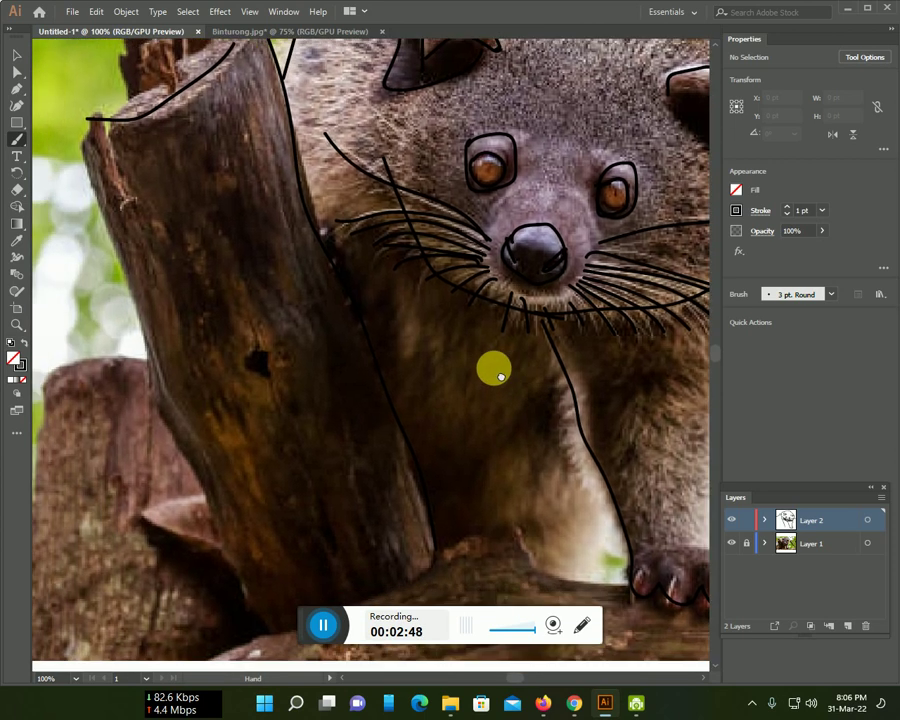
mouse_move(590, 545)
mouse_down()
mouse_move(600, 460)
mouse_move(585, 382)
mouse_up()
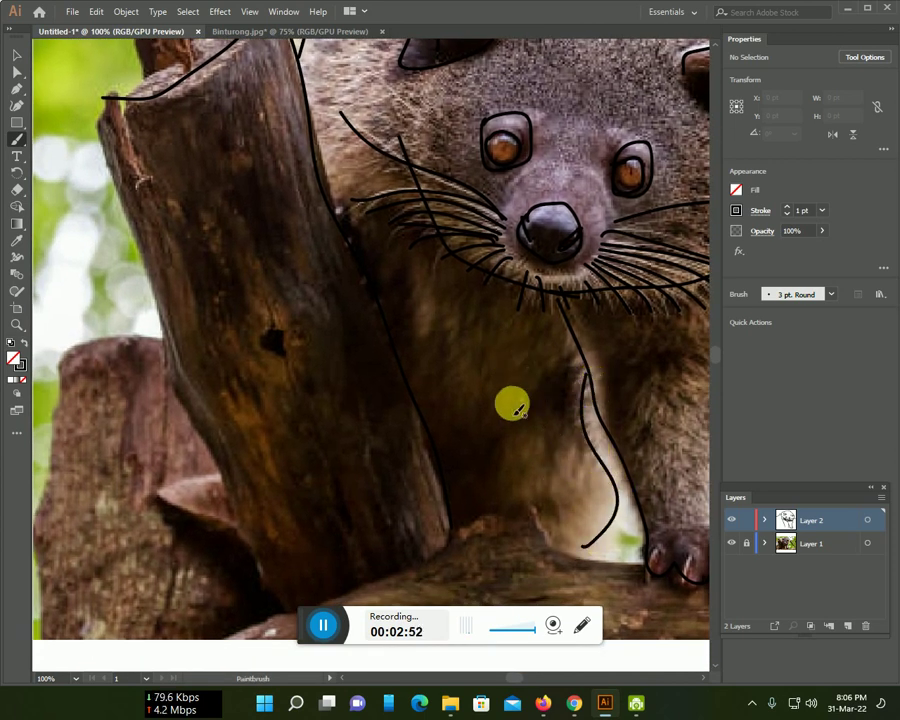
scroll(462, 408, down, 1)
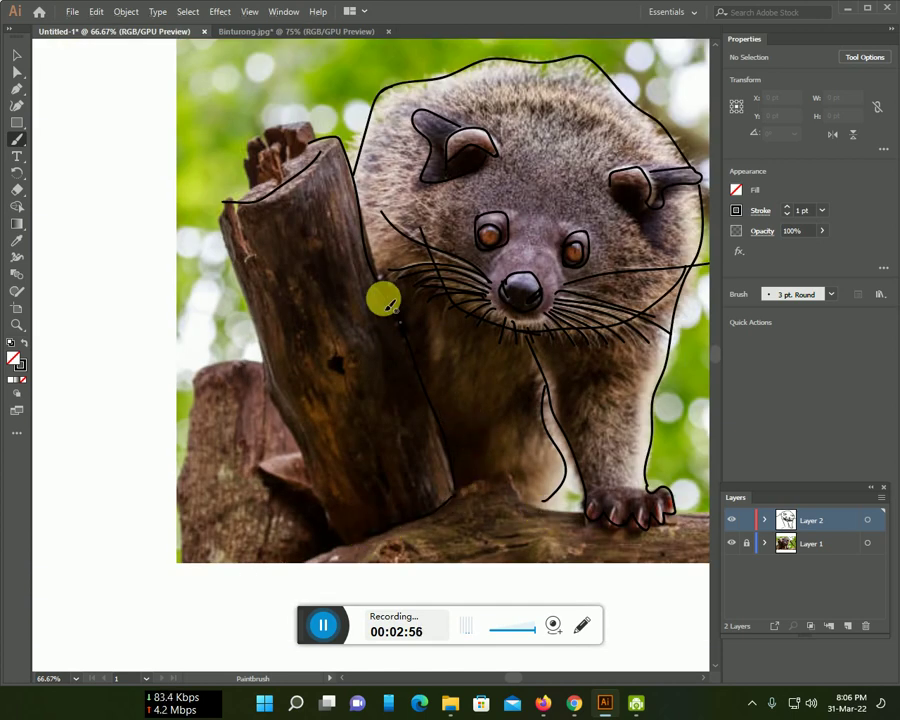
- Outline the stump's top, left and lower-left edges plus a short trunk-edge stroke
mouse_move(316, 130)
mouse_down()
mouse_move(275, 126)
mouse_move(247, 148)
mouse_up()
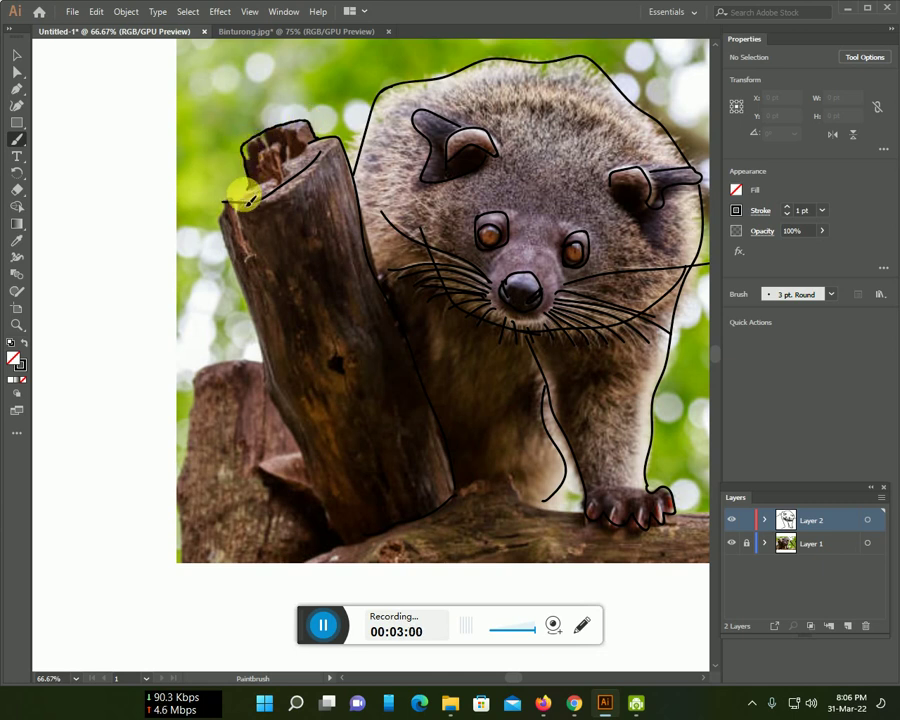
mouse_move(220, 208)
mouse_down()
mouse_move(257, 336)
mouse_move(199, 384)
mouse_move(173, 485)
mouse_up()
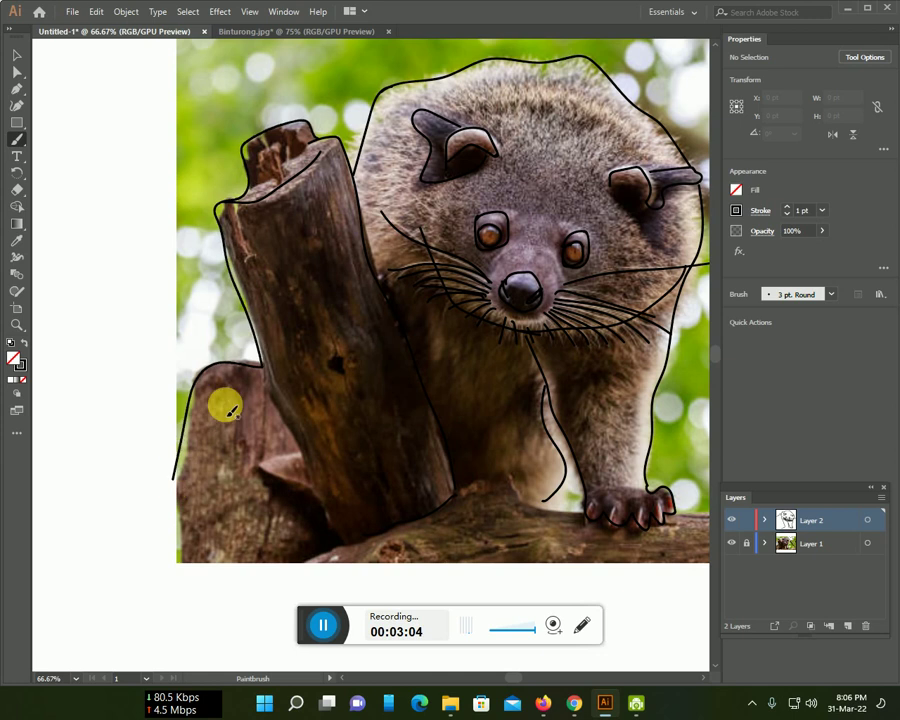
mouse_move(258, 368)
mouse_down()
mouse_move(336, 535)
mouse_move(327, 542)
mouse_move(402, 528)
mouse_move(482, 484)
mouse_move(553, 516)
mouse_move(543, 510)
mouse_up()
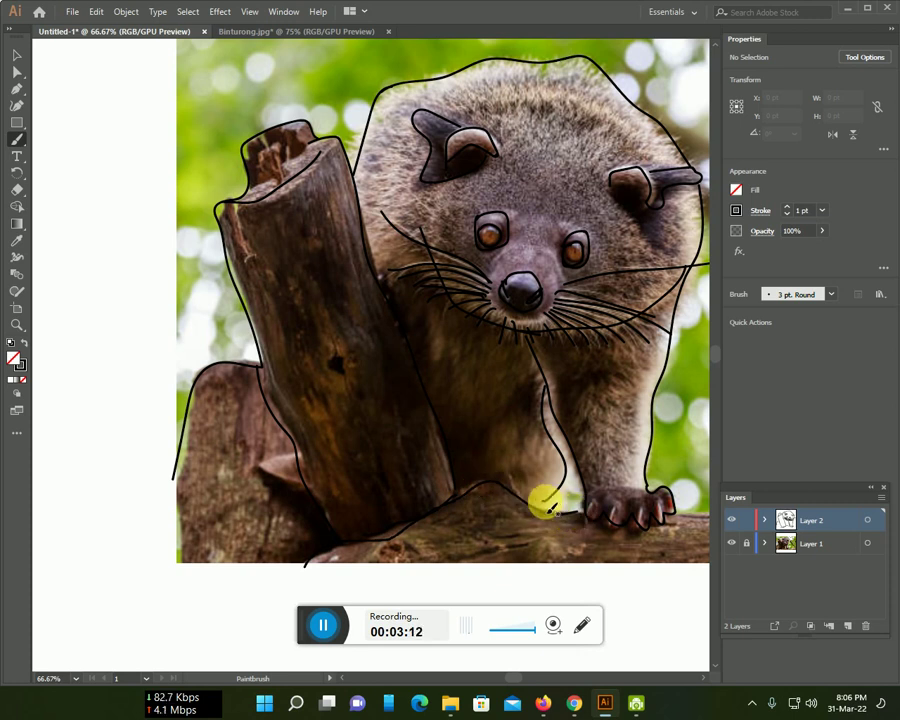
drag(430, 345, 436, 401)
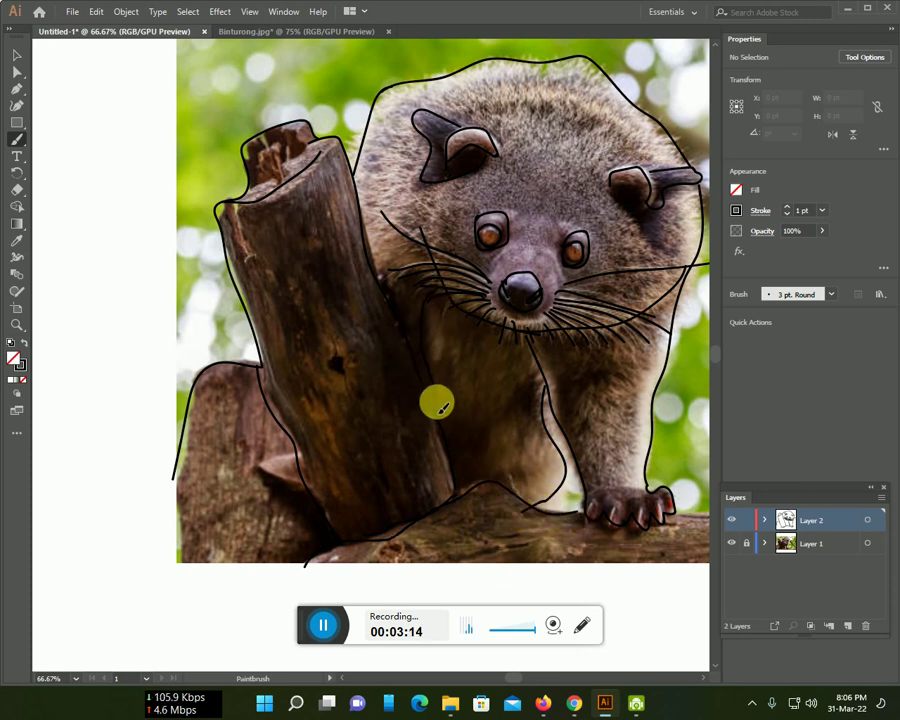
- Pan down and trace the branch top rightward beneath the paw
drag(482, 448, 405, 388)
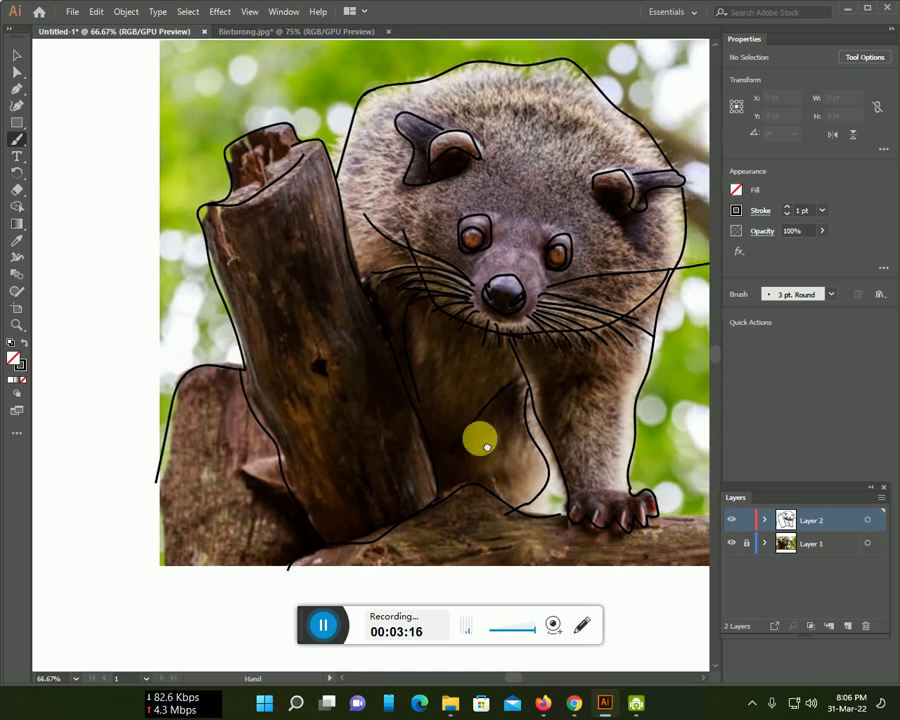
drag(508, 435, 703, 426)
scroll(573, 427, up, 2)
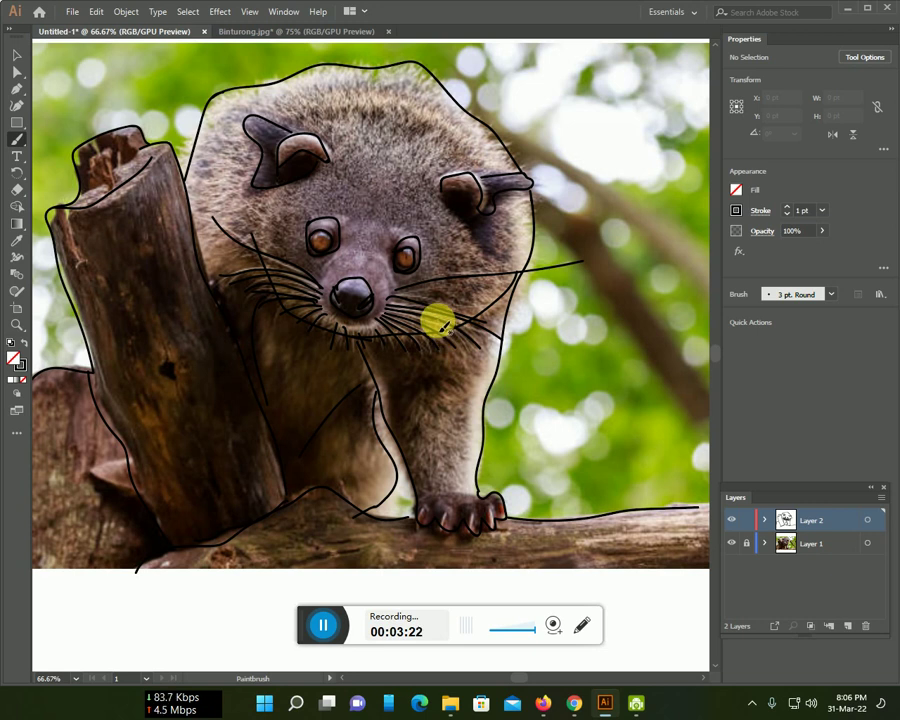
- Scroll back to the head and paint two short fur strokes between the ears
scroll(415, 315, up, 1)
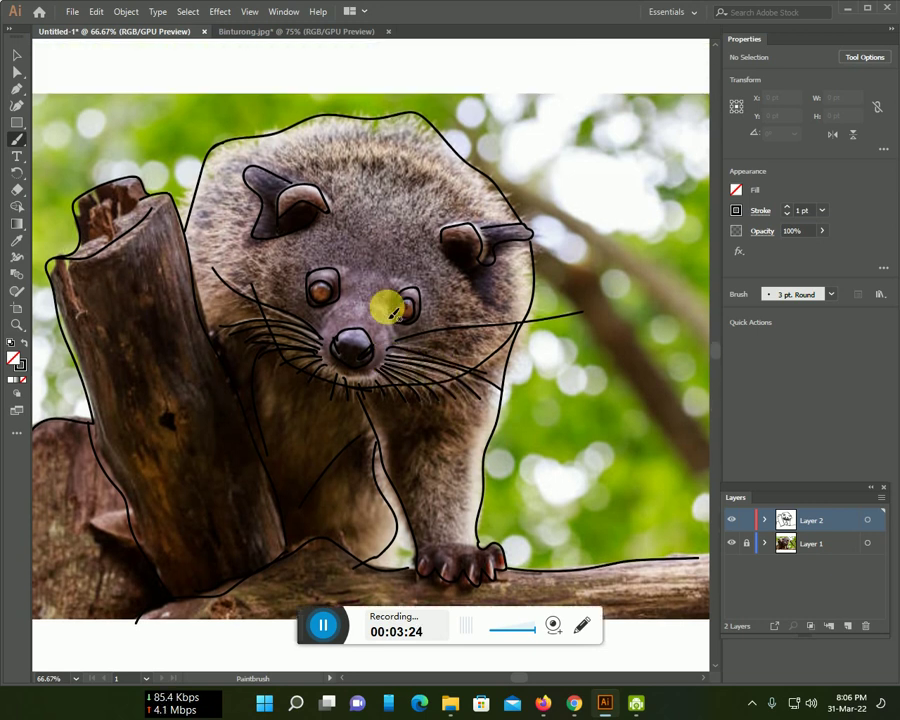
scroll(385, 305, up, 2)
scroll(343, 312, down, 3)
scroll(340, 312, down, 2)
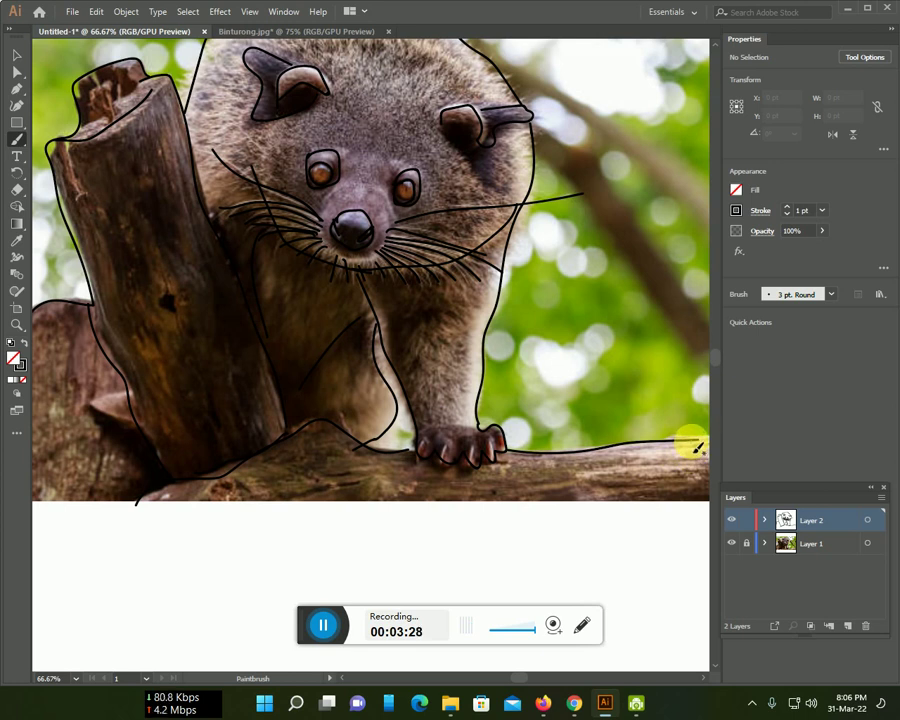
scroll(299, 354, up, 2)
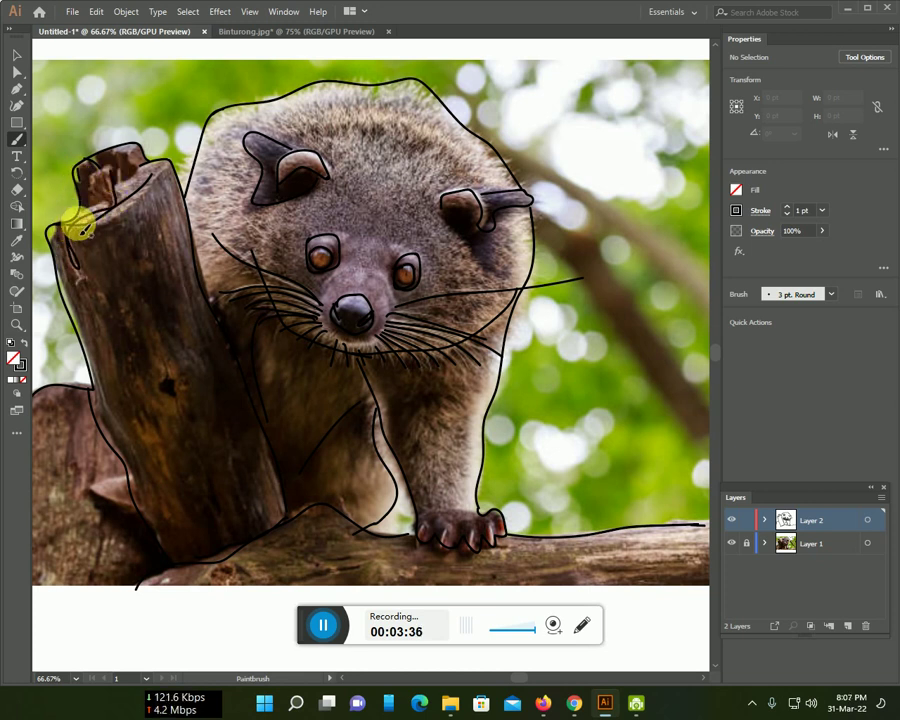
scroll(470, 300, up, 2)
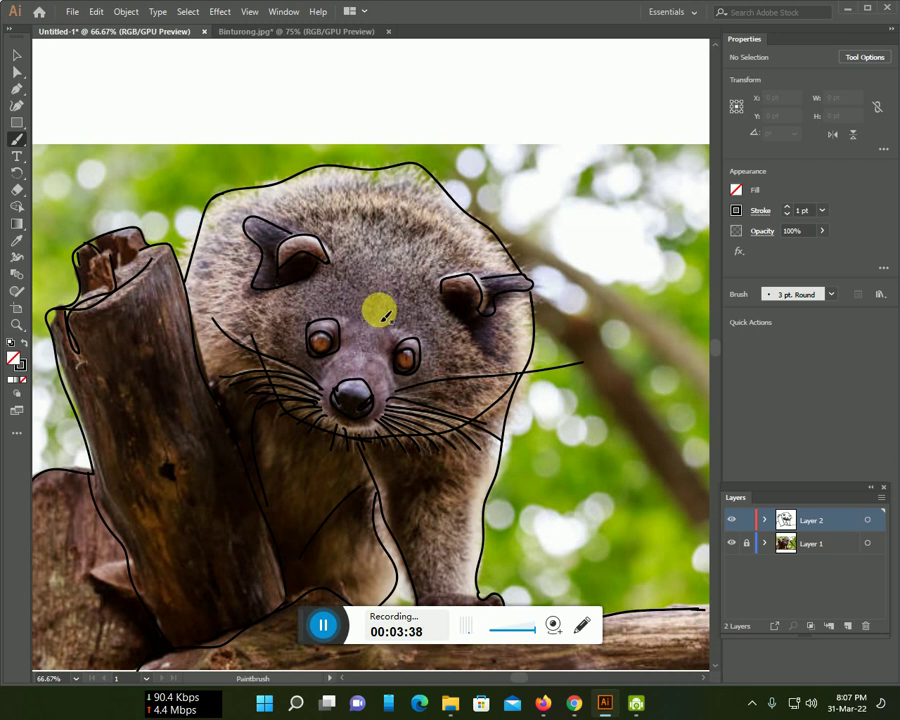
drag(390, 290, 376, 222)
drag(407, 270, 430, 222)
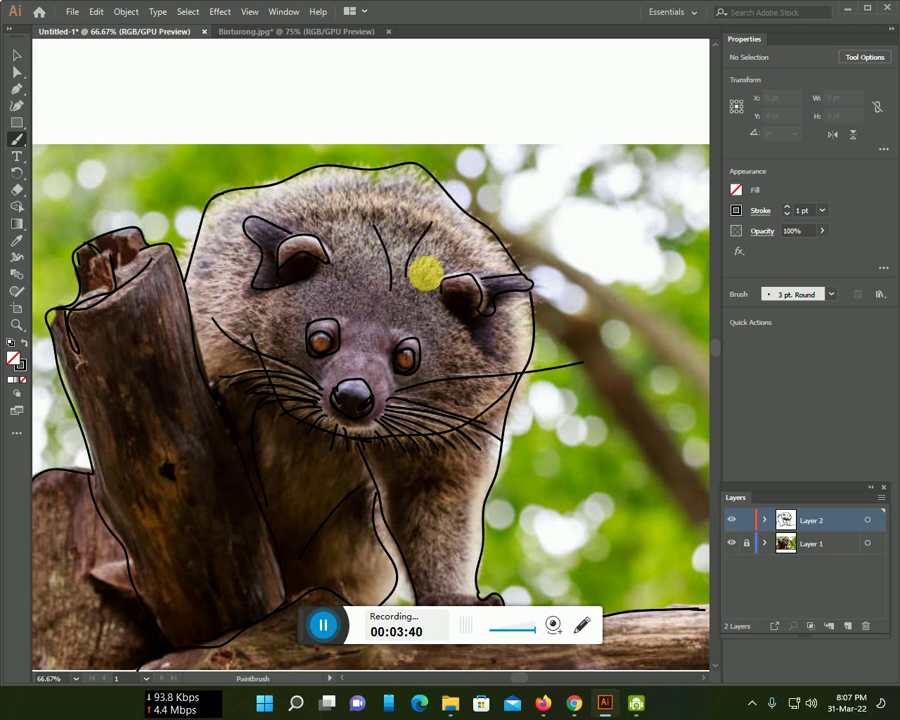